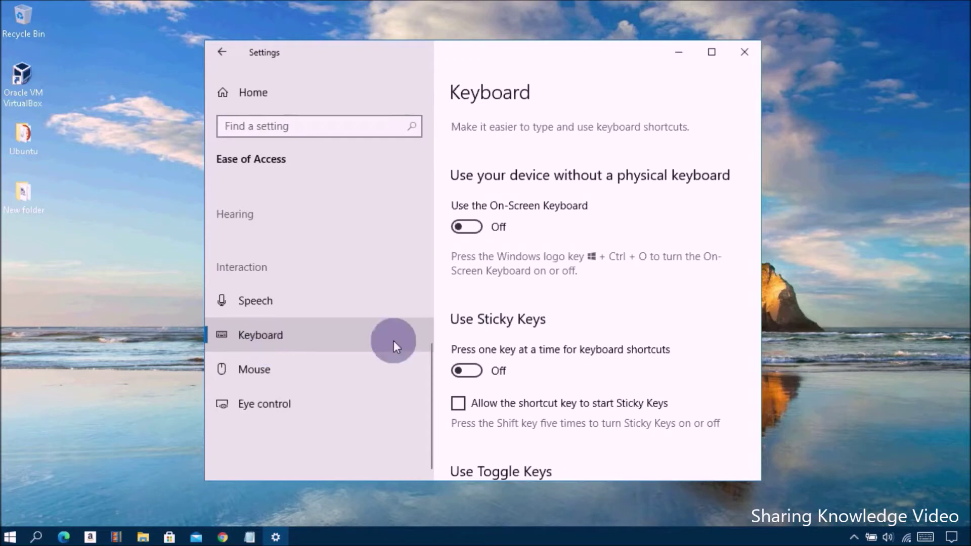
# Turn on the On-Screen Keyboard in the Ease of Access keyboard settings, and close the keyboard and Settings
pyautogui.click(477, 227)
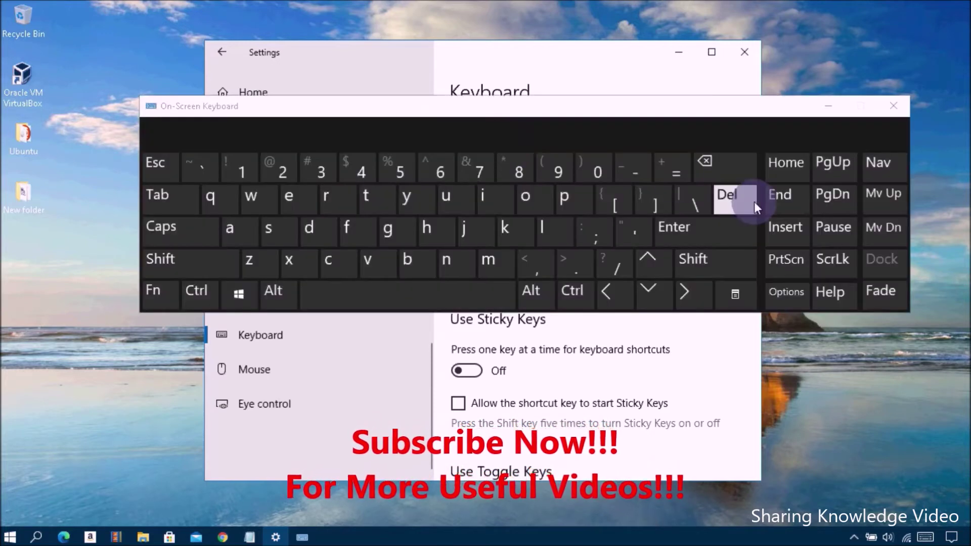
pyautogui.click(889, 108)
pyautogui.click(742, 57)
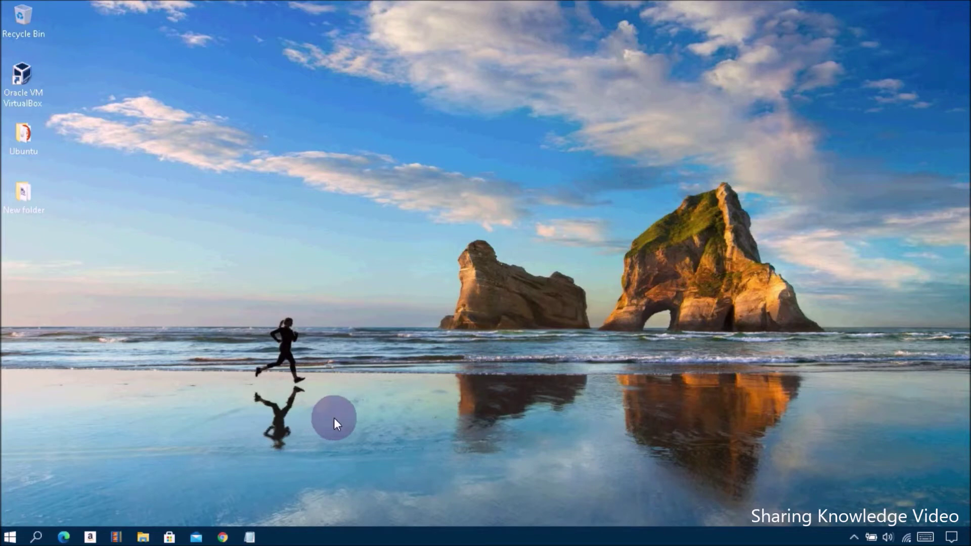
# Open File Explorer, move its window higher on the desktop, and go from Quick access to Control Panel
pyautogui.press('super+e')
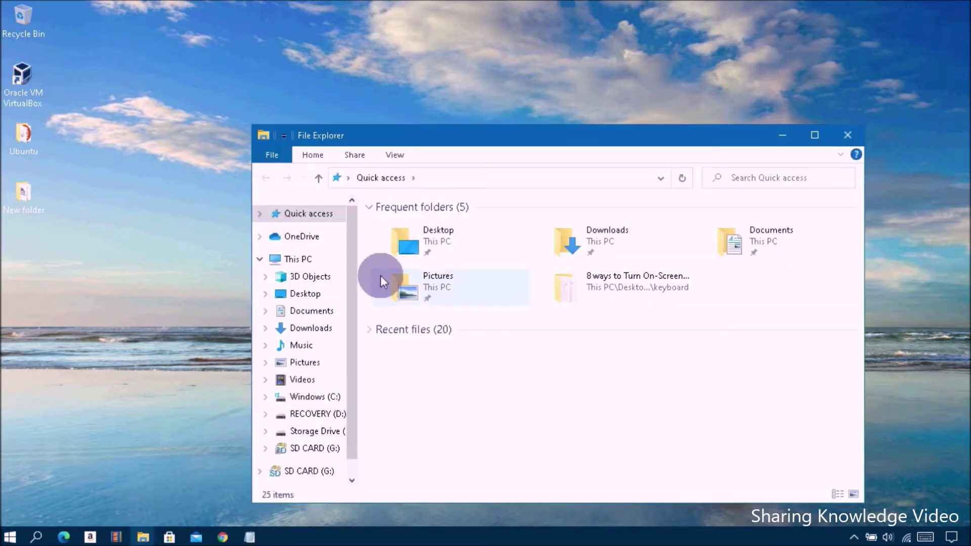
pyautogui.moveTo(450, 131); pyautogui.dragTo(393, 53)
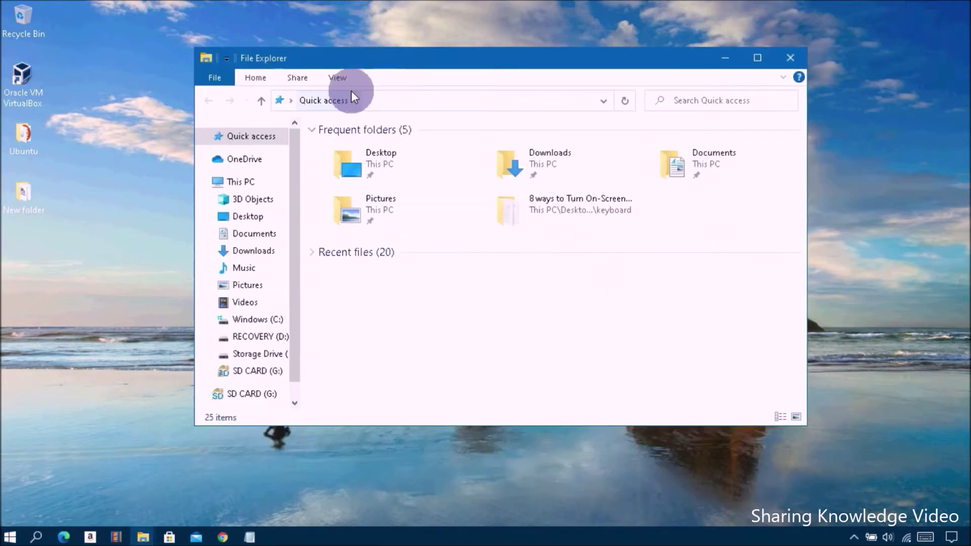
pyautogui.click(294, 102)
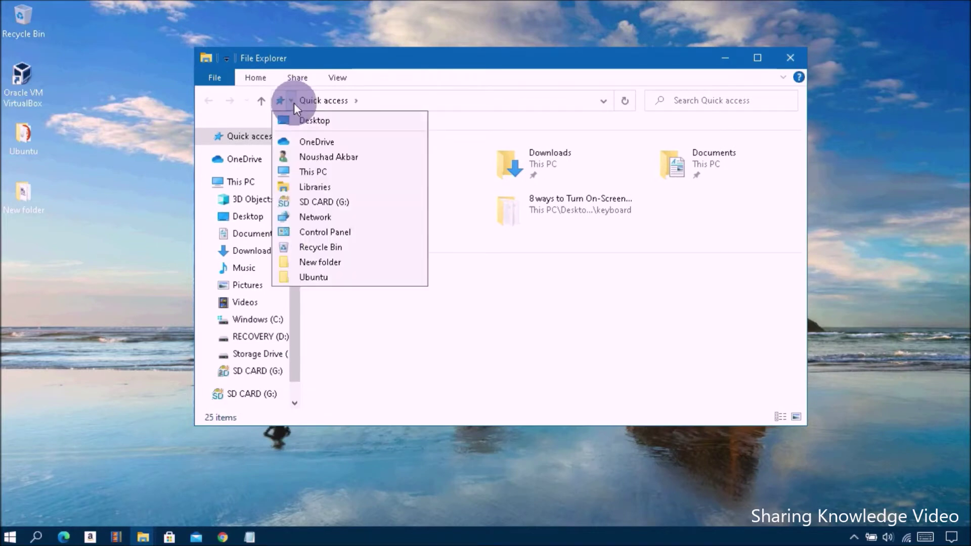
pyautogui.click(330, 231)
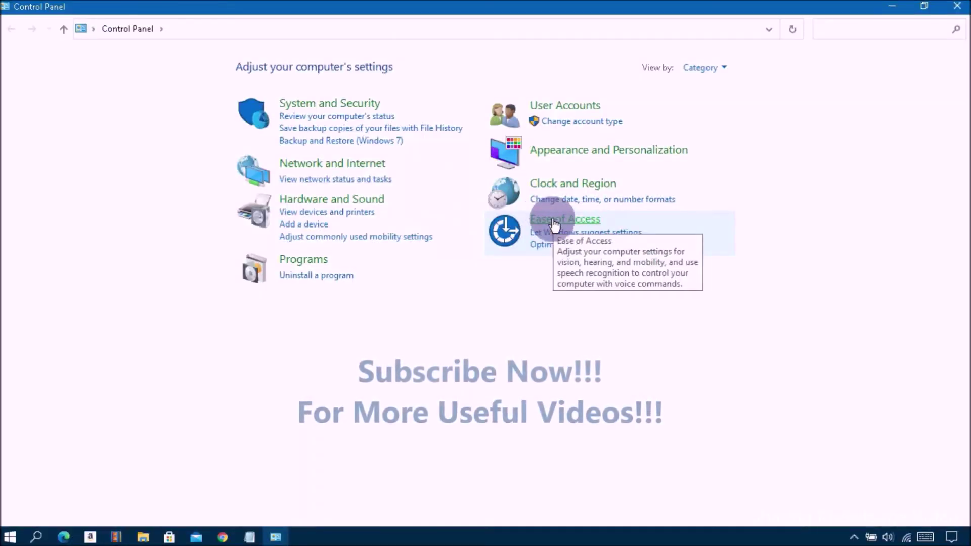
# Start the On-Screen Keyboard from the Ease of Access Center and close it
pyautogui.click(566, 222)
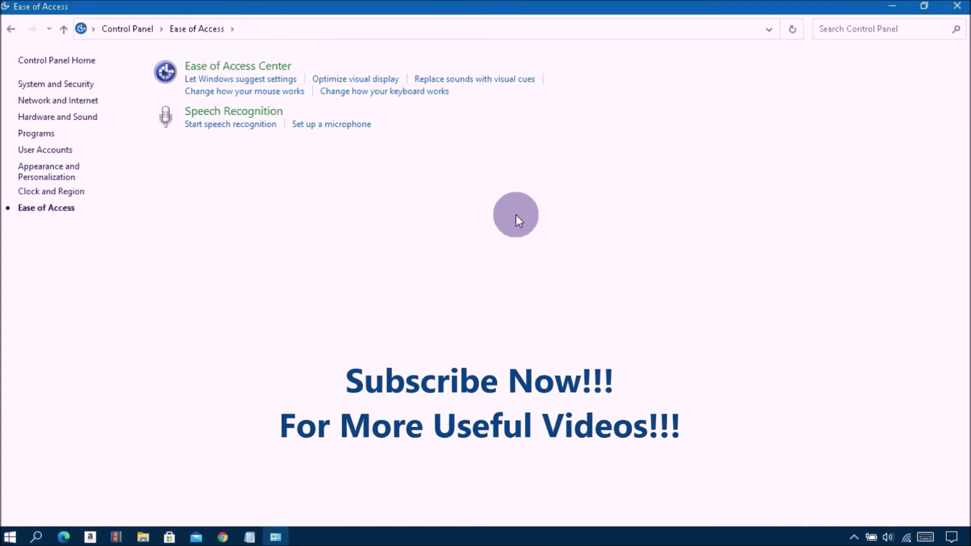
pyautogui.click(237, 68)
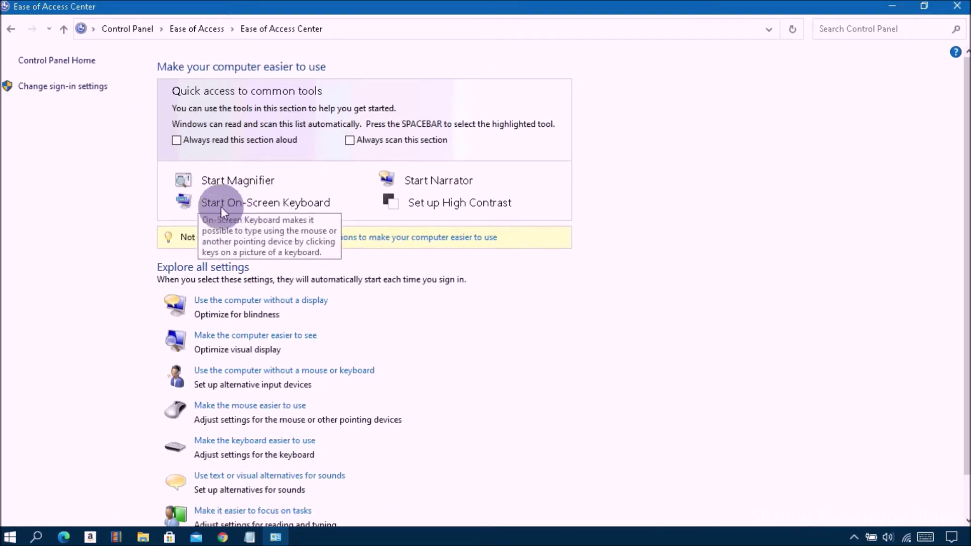
pyautogui.click(307, 203)
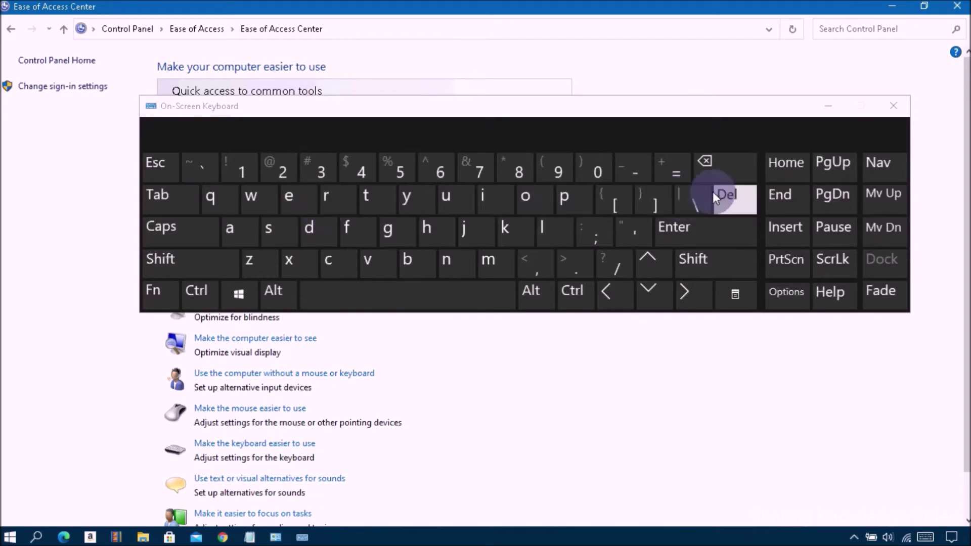
pyautogui.click(900, 107)
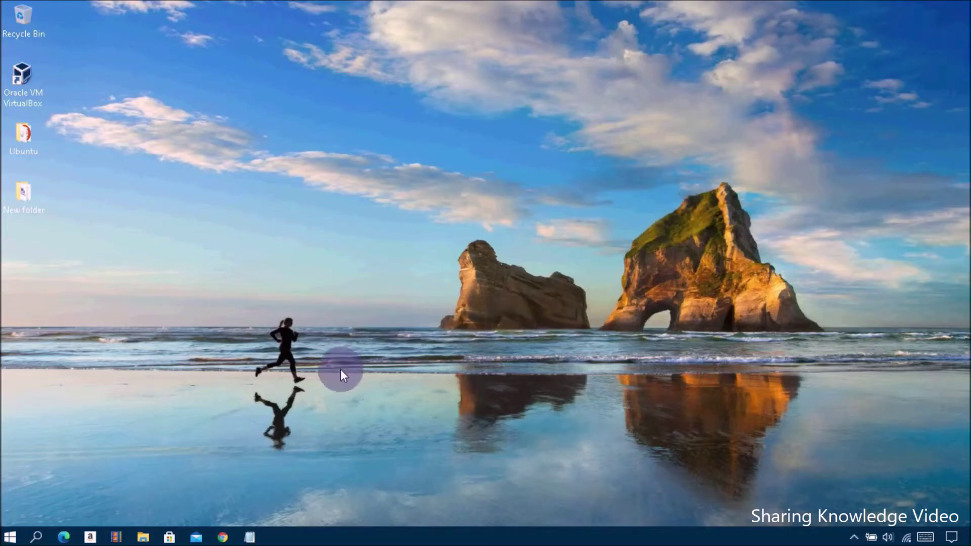
# Launch the On-Screen Keyboard by executing osk in the Run dialog, and close the keyboard
pyautogui.press('super+r')
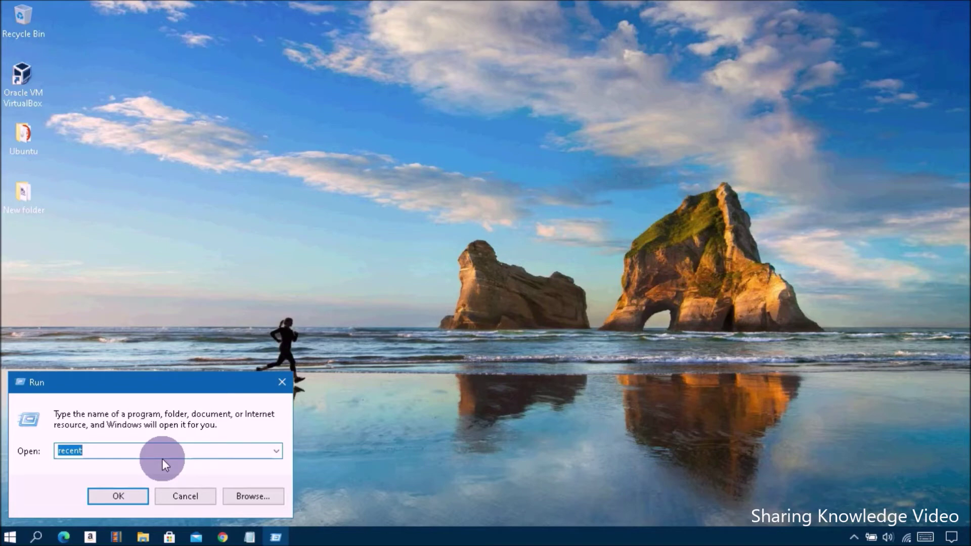
pyautogui.write('o')
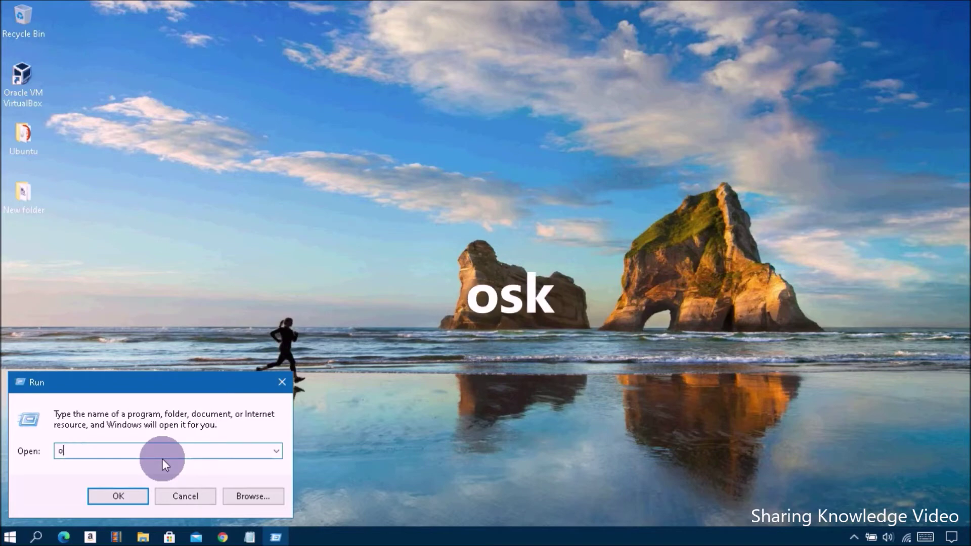
pyautogui.write('sk')
pyautogui.click(121, 495)
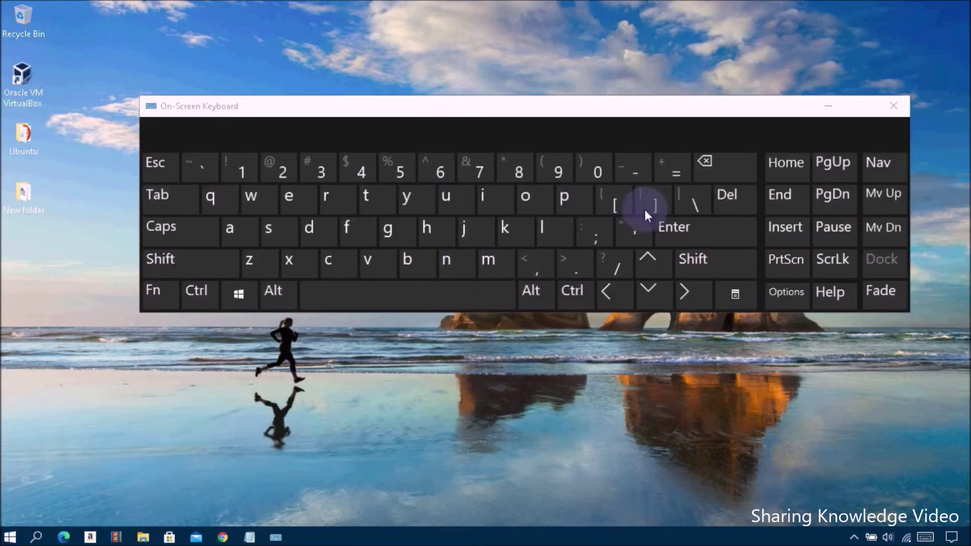
pyautogui.click(893, 107)
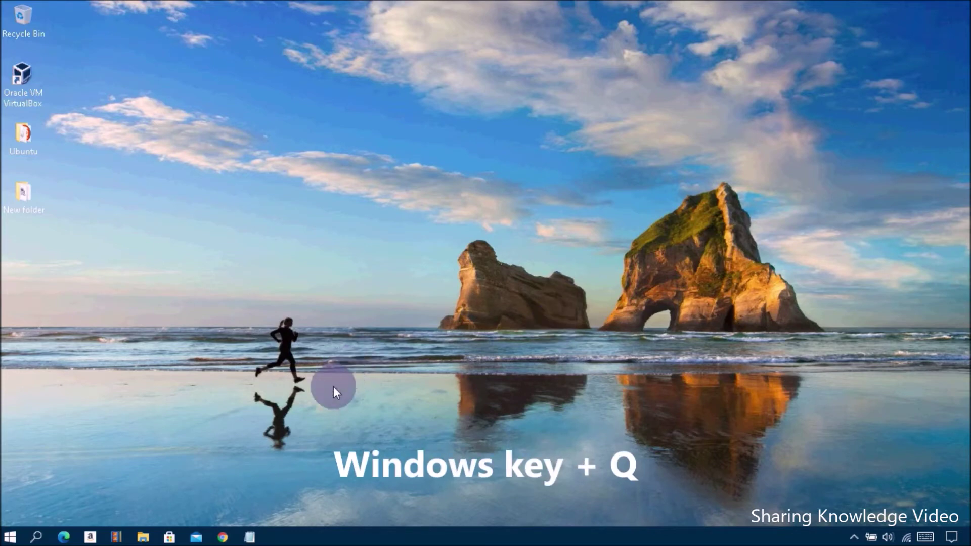
# Search Windows for "On", launch the On-Screen Keyboard app, and close the search and the keyboard
pyautogui.press('super+q')
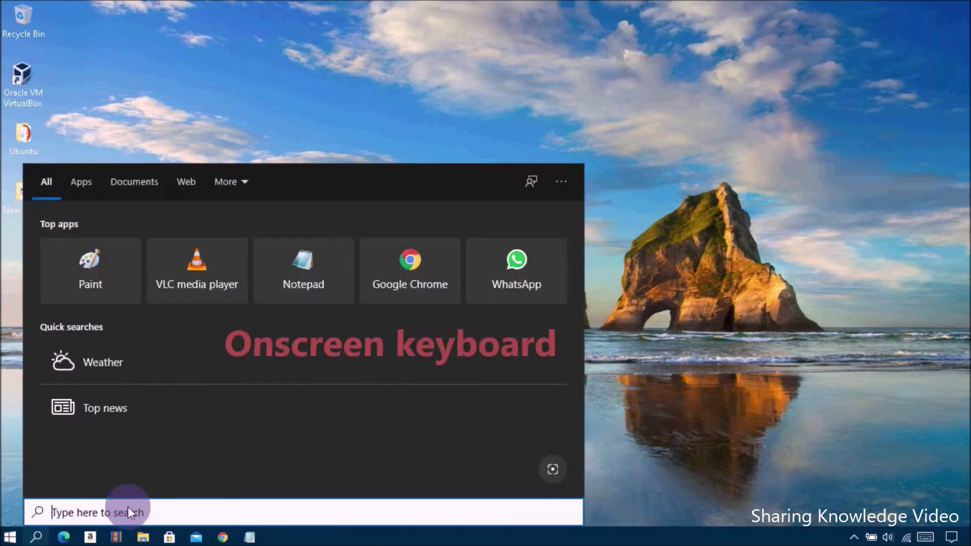
pyautogui.write('On')
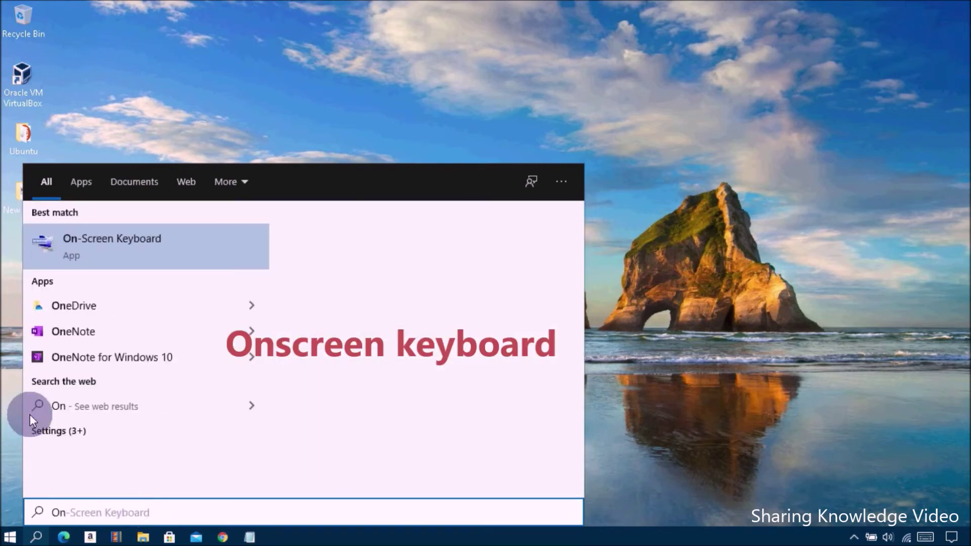
pyautogui.click(139, 237)
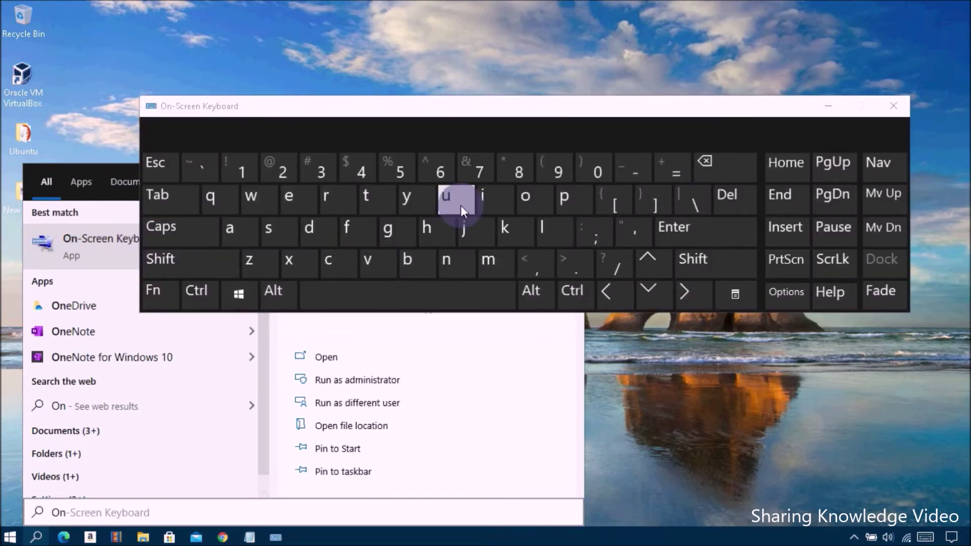
pyautogui.click(714, 368)
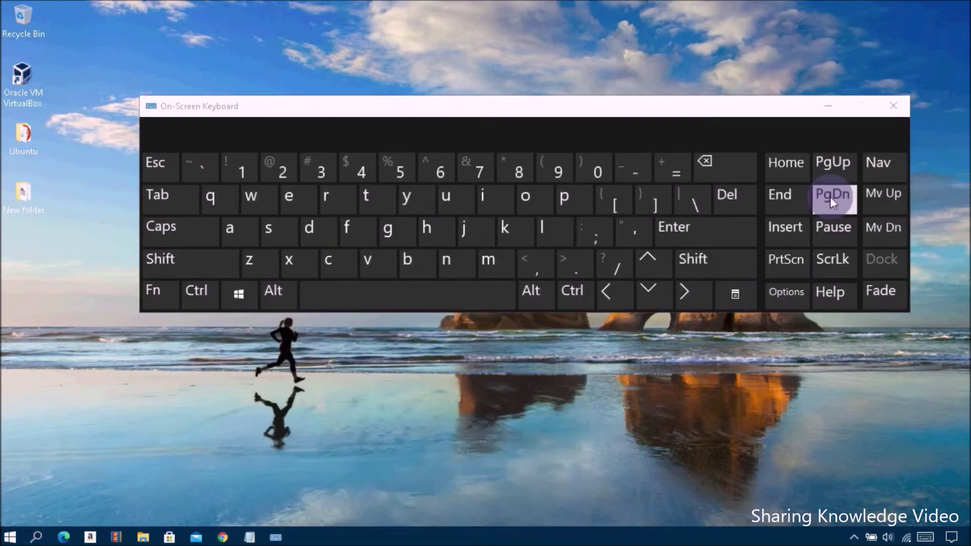
pyautogui.click(891, 106)
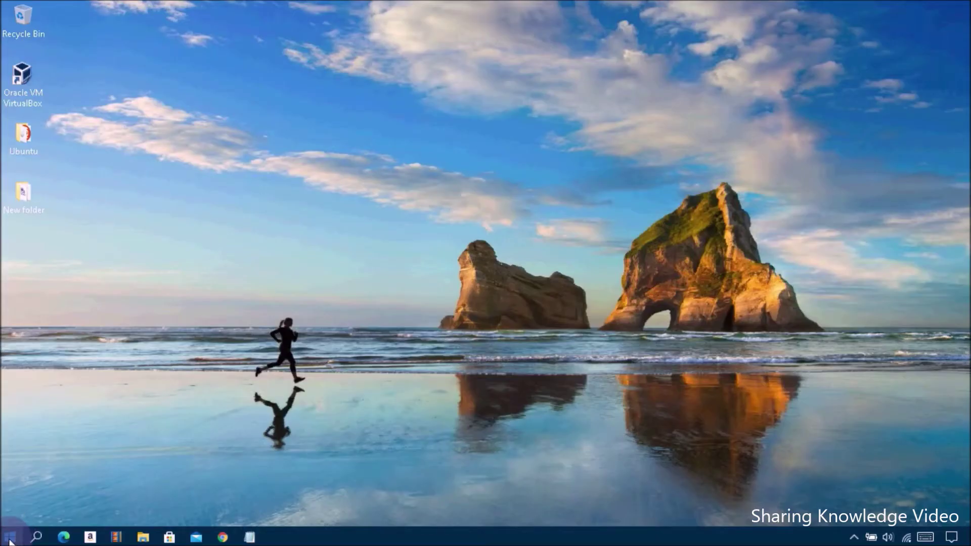
# Open Windows PowerShell and run the osk command to launch the On-Screen Keyboard
pyautogui.press('super+x')
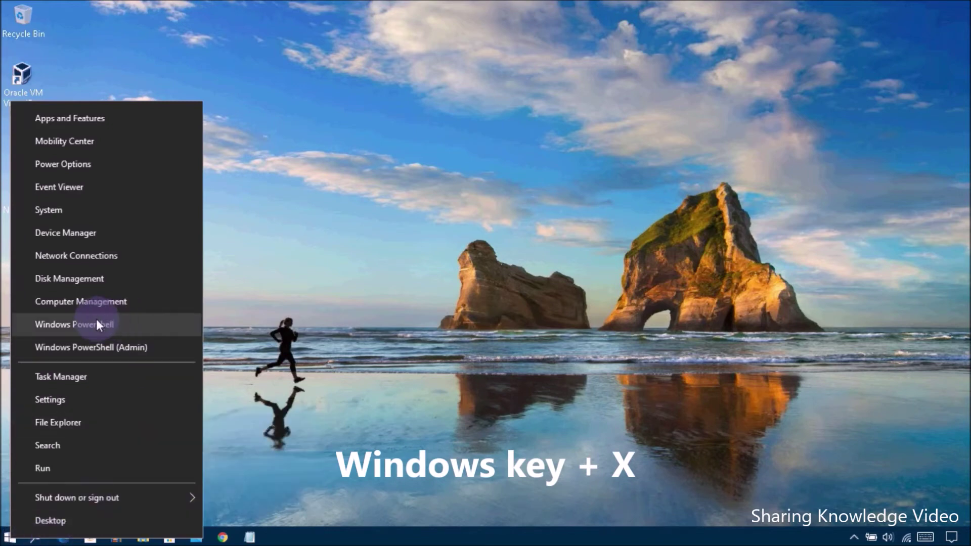
pyautogui.press('Escape')
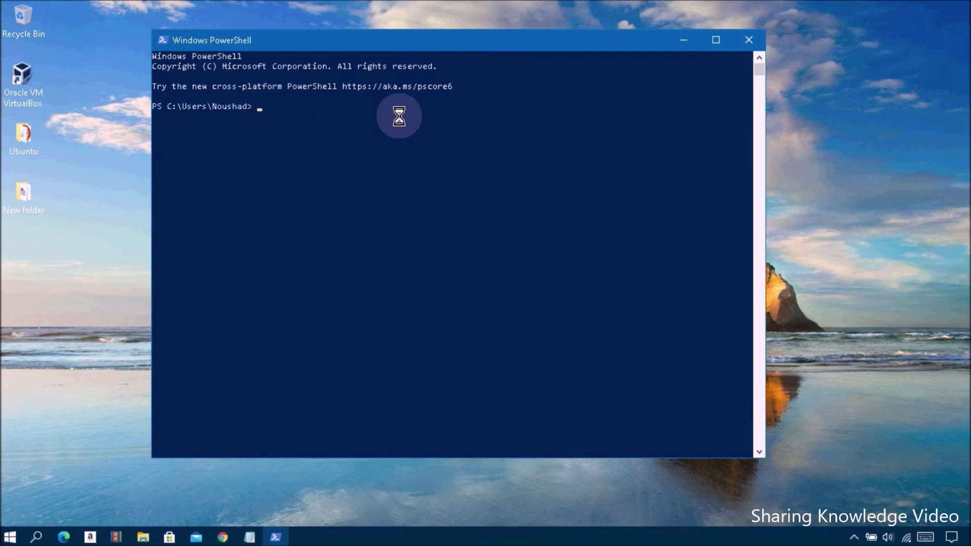
pyautogui.write('k')
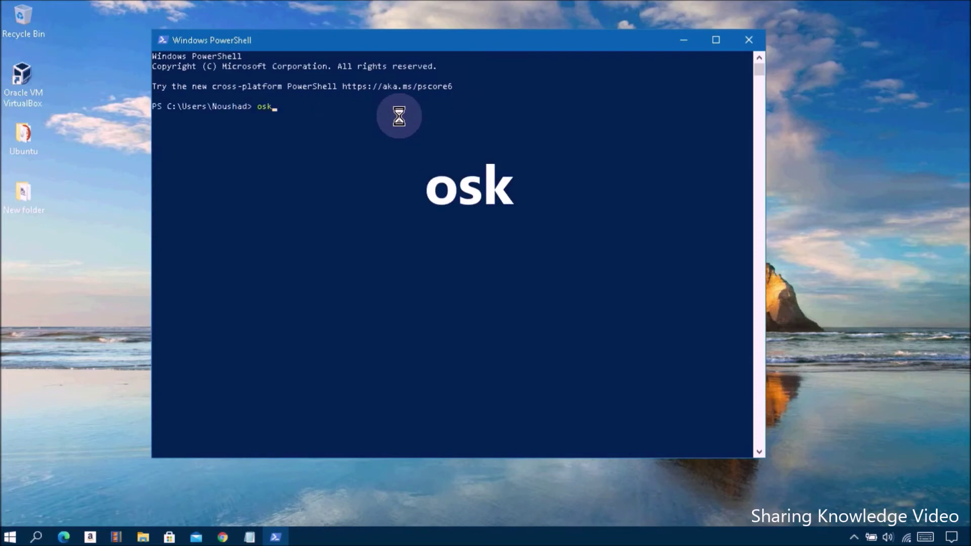
pyautogui.press('Return')
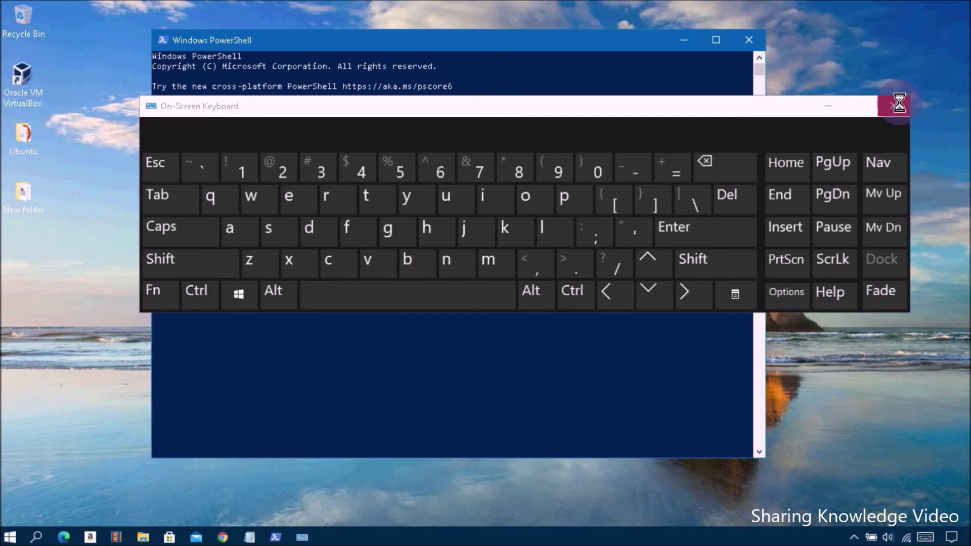
pyautogui.click(10, 537)
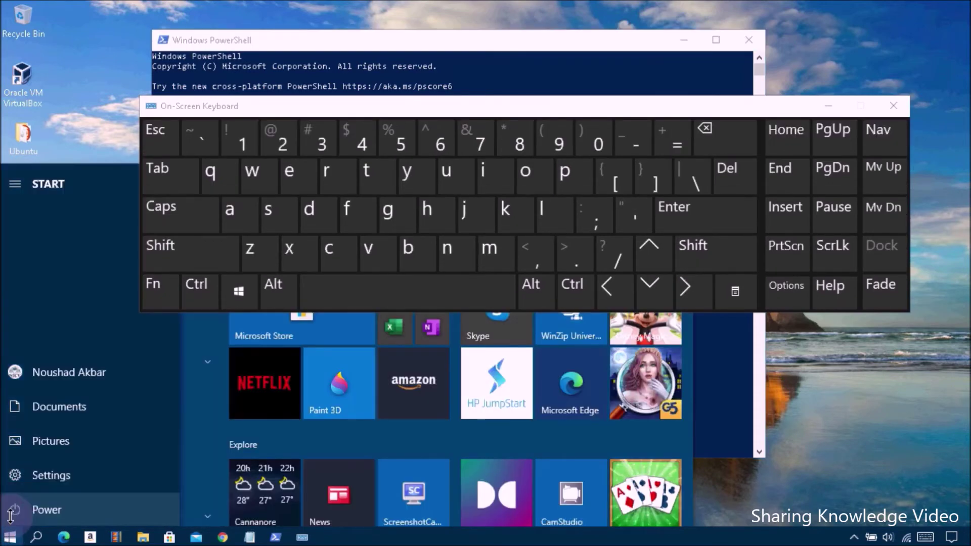
pyautogui.rightClick(10, 539)
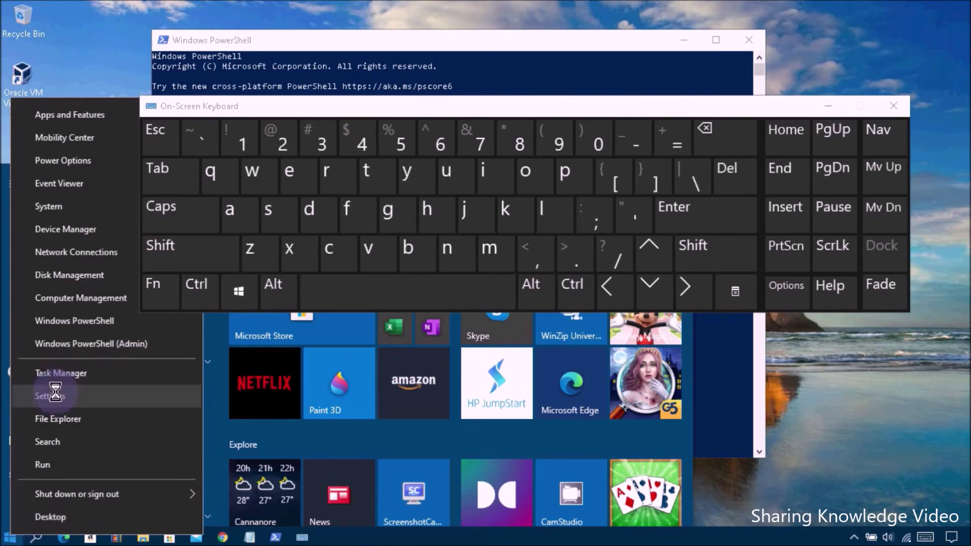
pyautogui.click(69, 354)
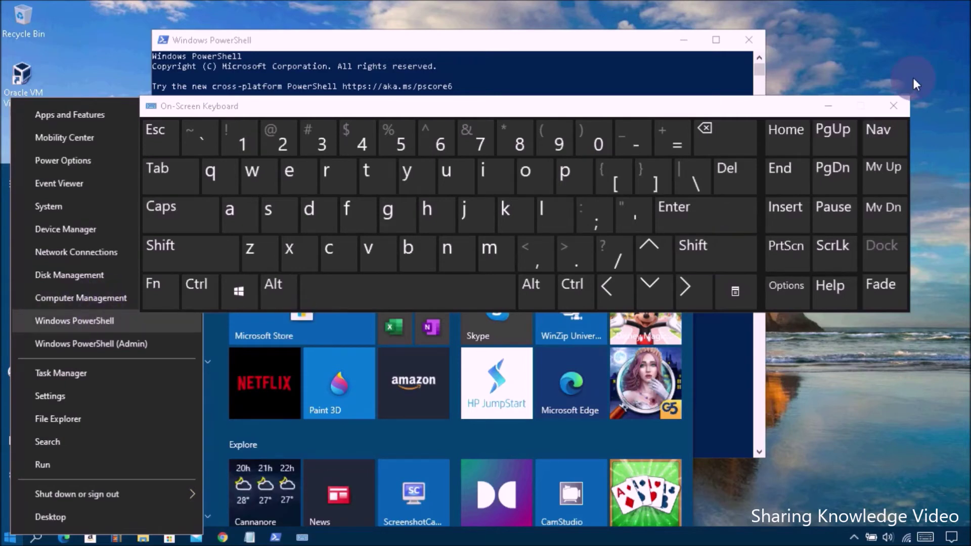
# Close the On-Screen Keyboard and the Windows PowerShell window
pyautogui.click(896, 108)
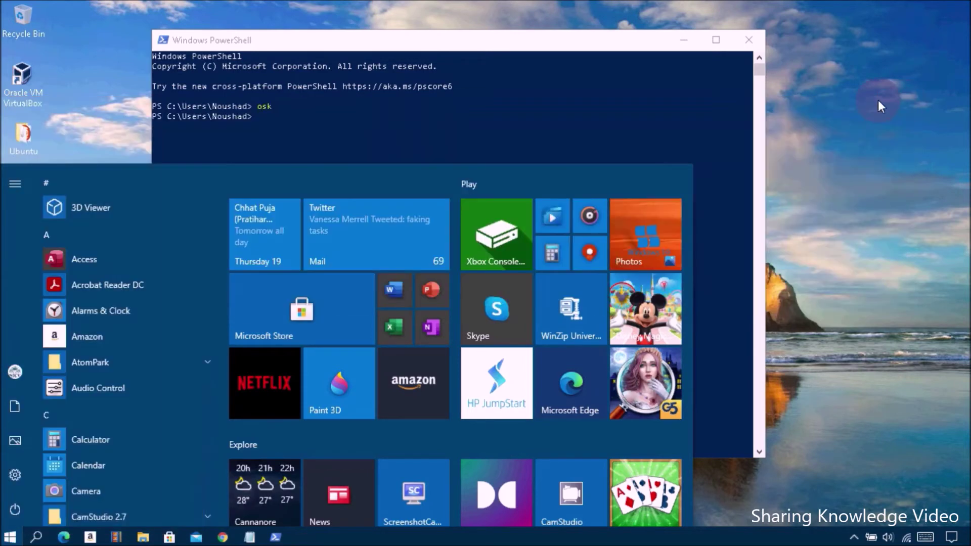
pyautogui.click(749, 39)
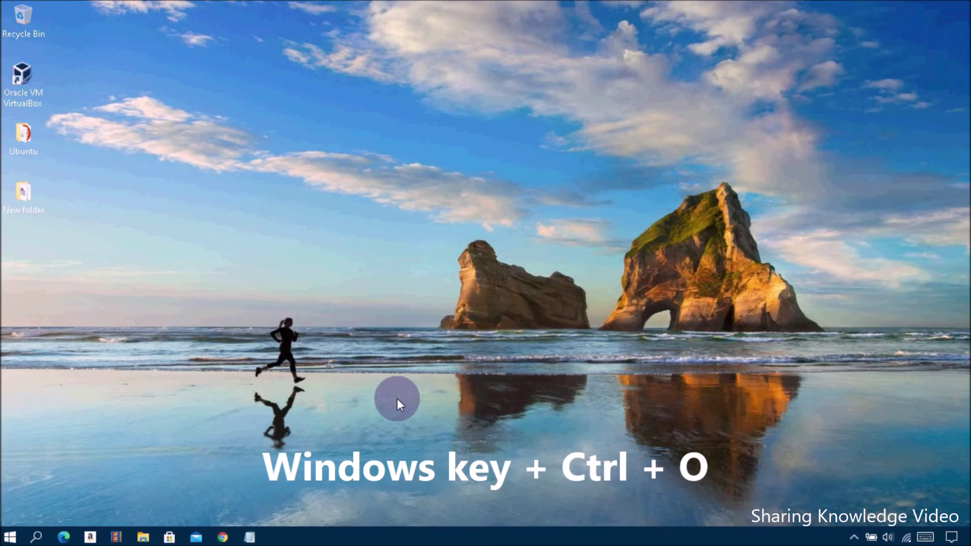
# Bring up the On-Screen Keyboard directly from the desktop without opening another program, and close it
pyautogui.press('super+ctrl+o')
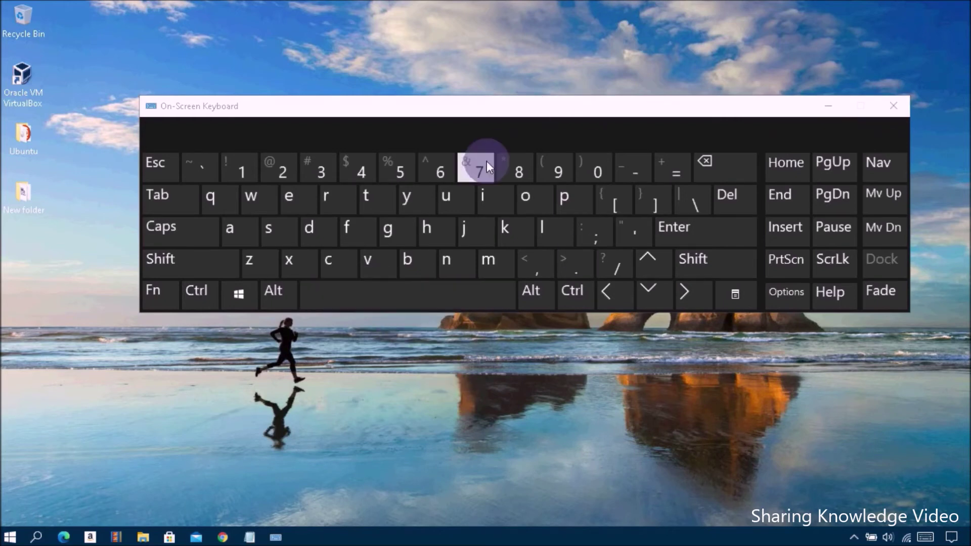
pyautogui.click(900, 107)
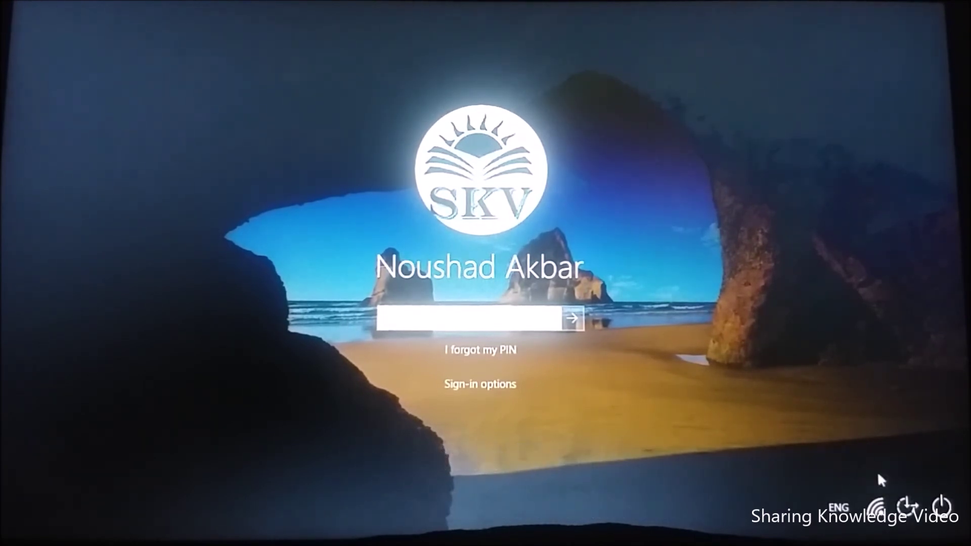
# Start the On-Screen Keyboard from the sign-in screen's accessibility options and use it to enter and submit the account PIN
pyautogui.click(910, 507)
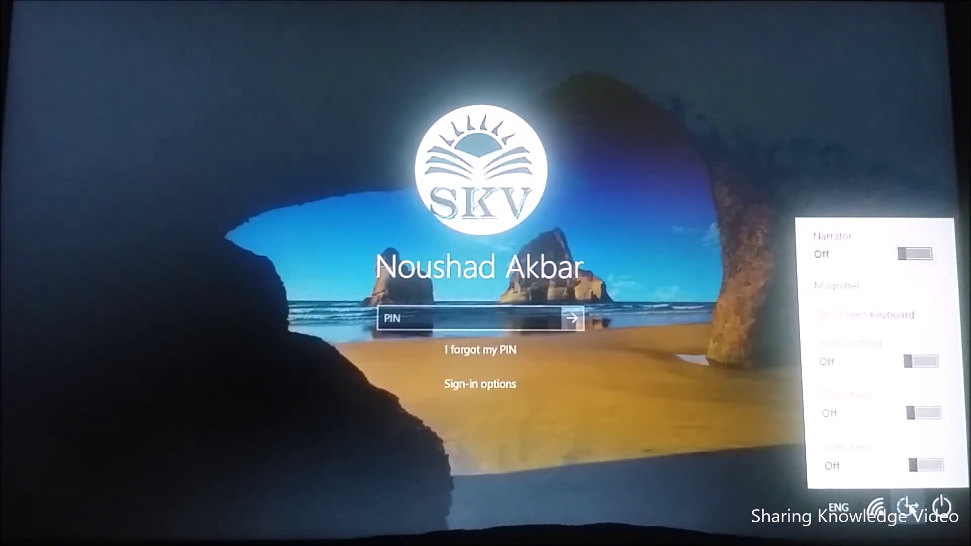
pyautogui.click(869, 316)
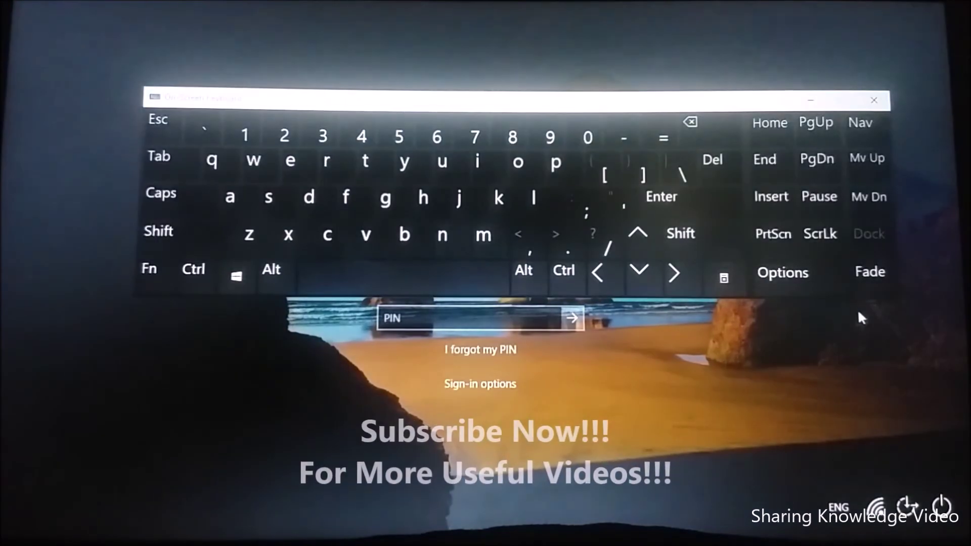
pyautogui.click(485, 314)
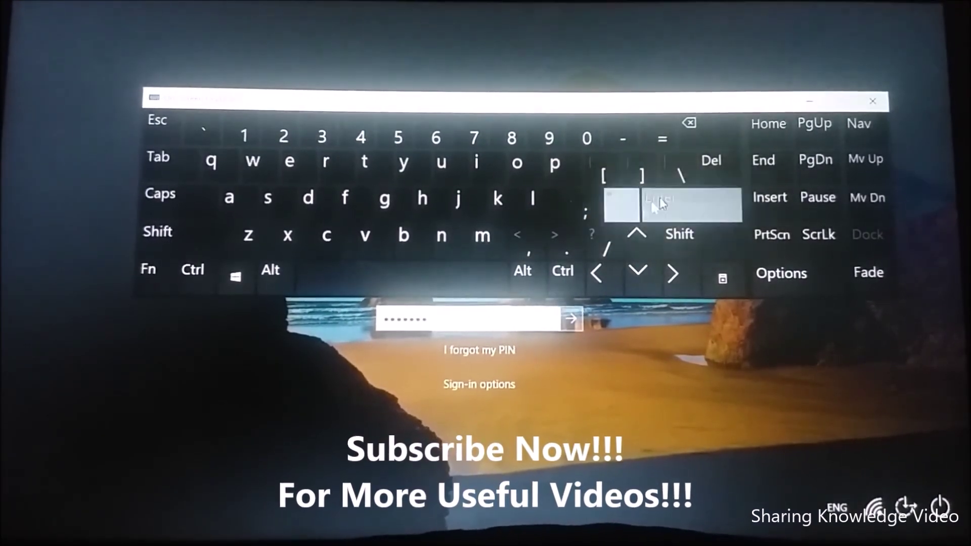
pyautogui.click(684, 196)
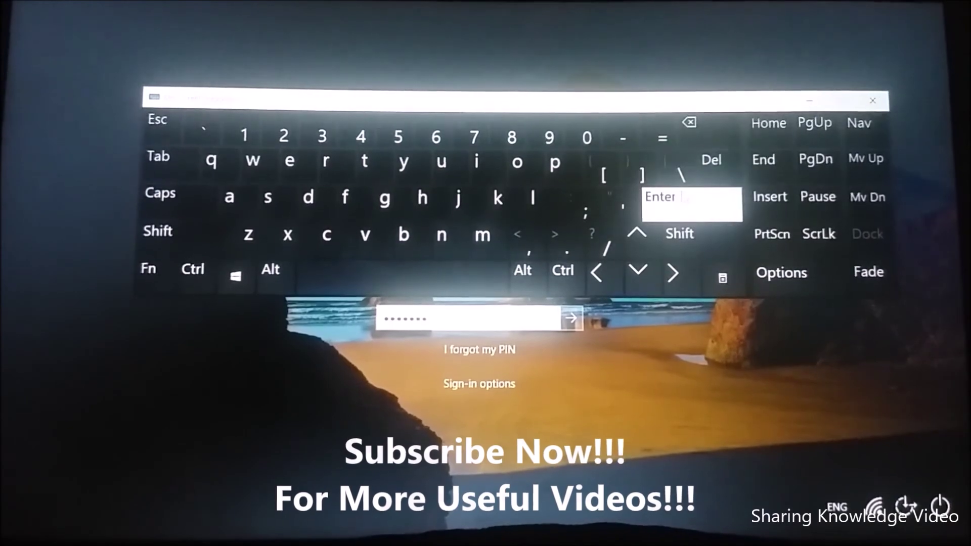